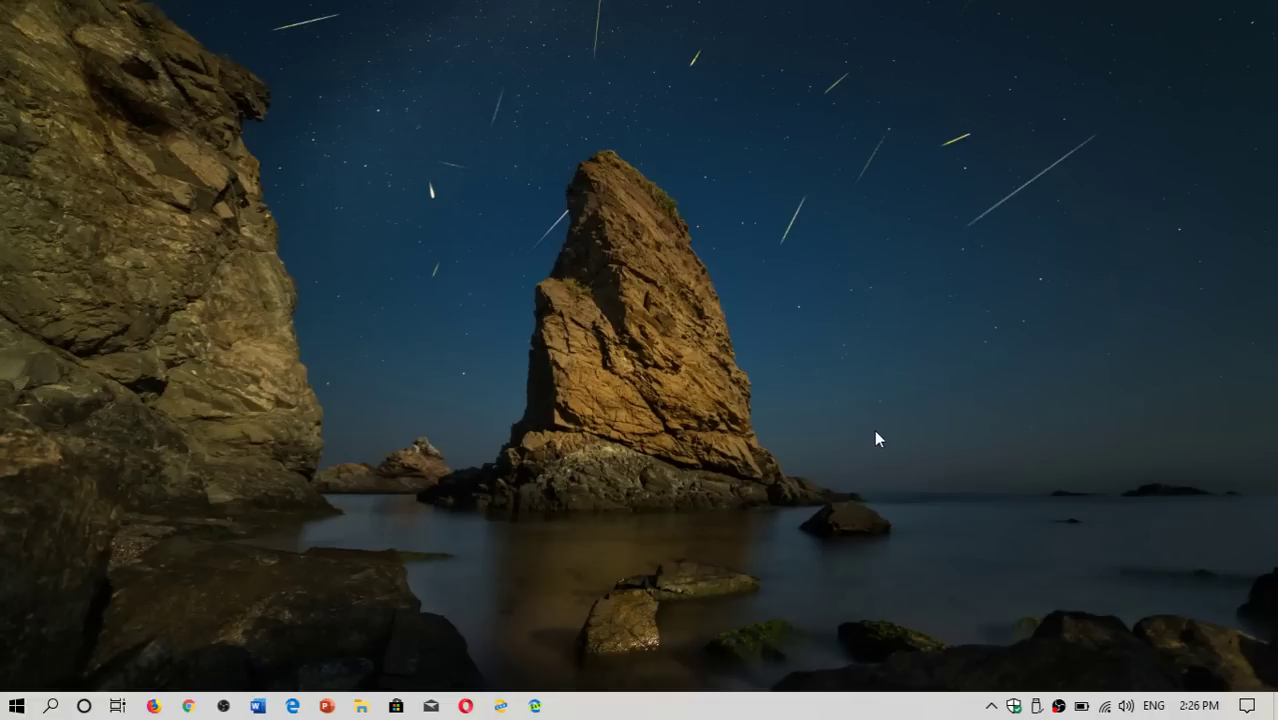
Try opening USB Drive (E:) in File Explorer and dismiss the corrupted-disk error.
click(361, 706)
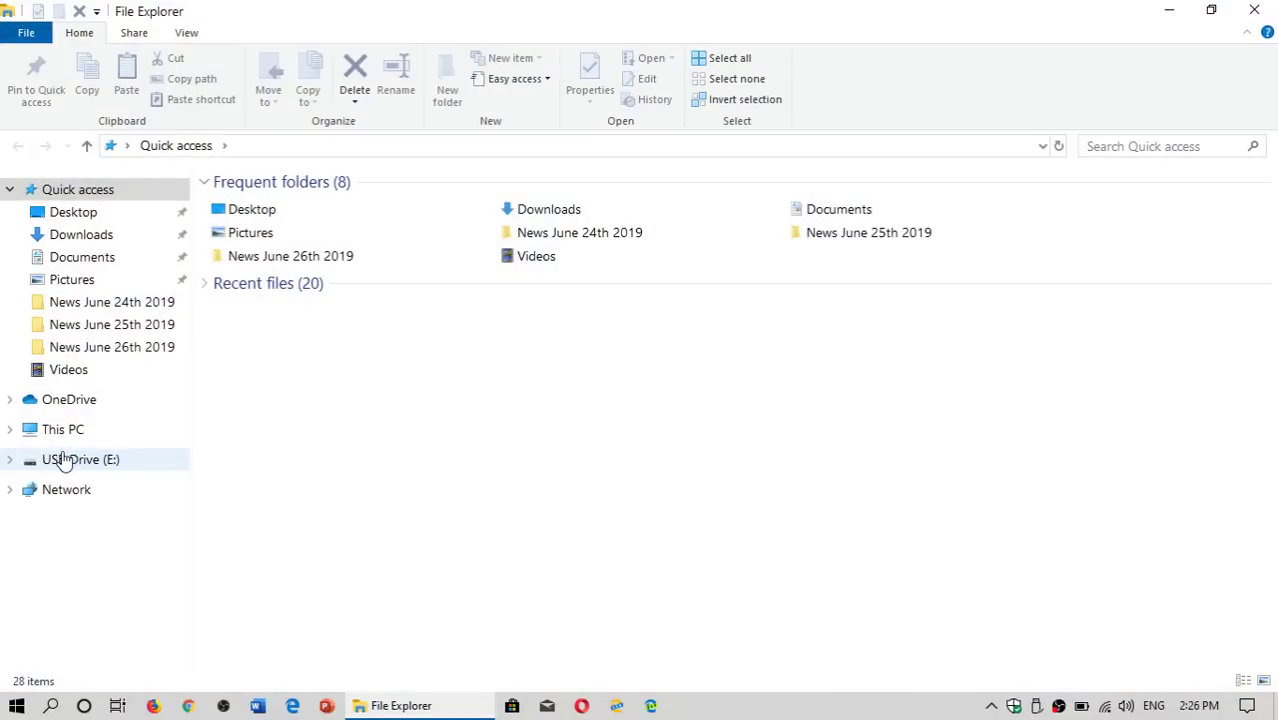
mouse_move(80, 460)
click(81, 466)
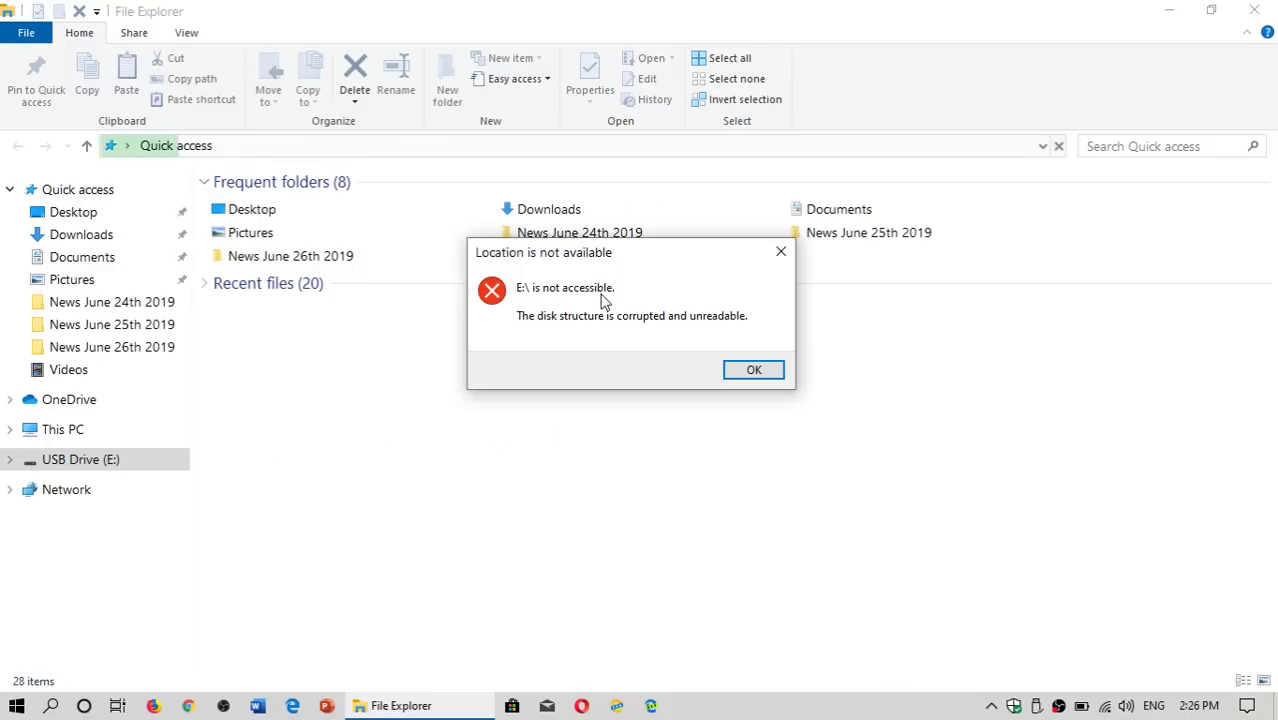
click(769, 370)
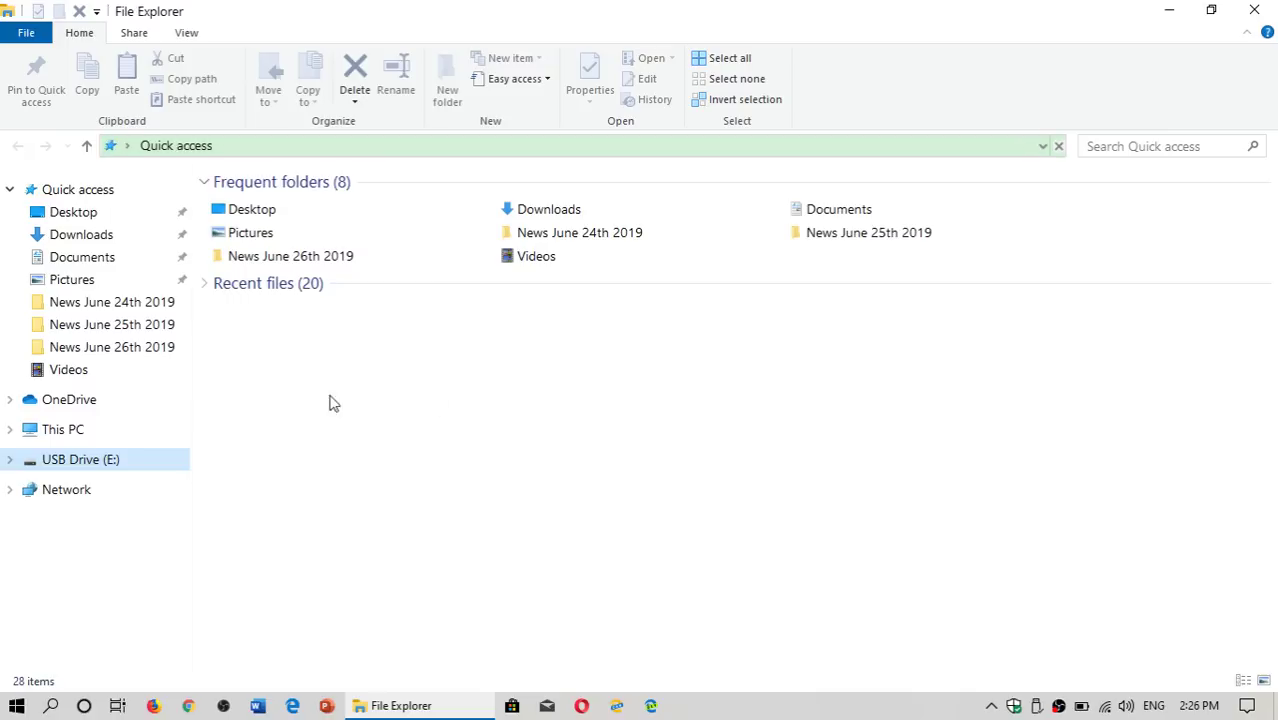
Attempt a quick format of USB Drive (E:) labelled 'usb drive', then close the failure and Format windows.
right_click(67, 466)
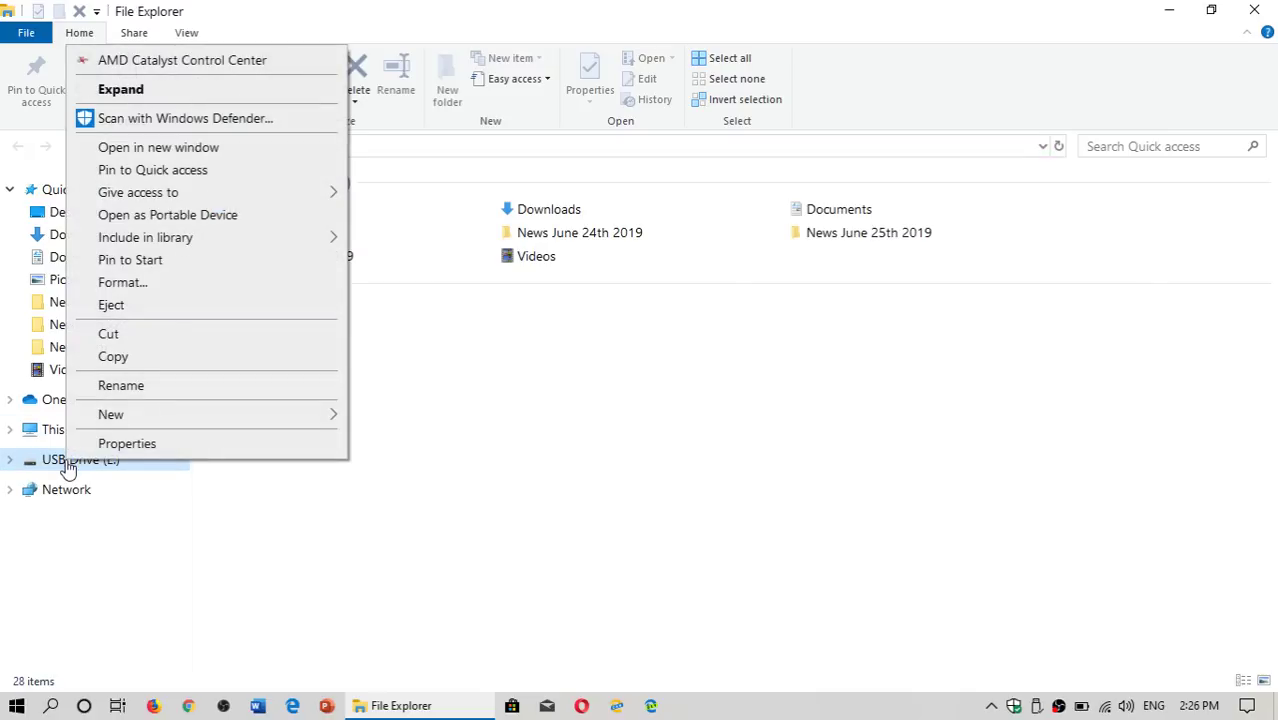
click(145, 284)
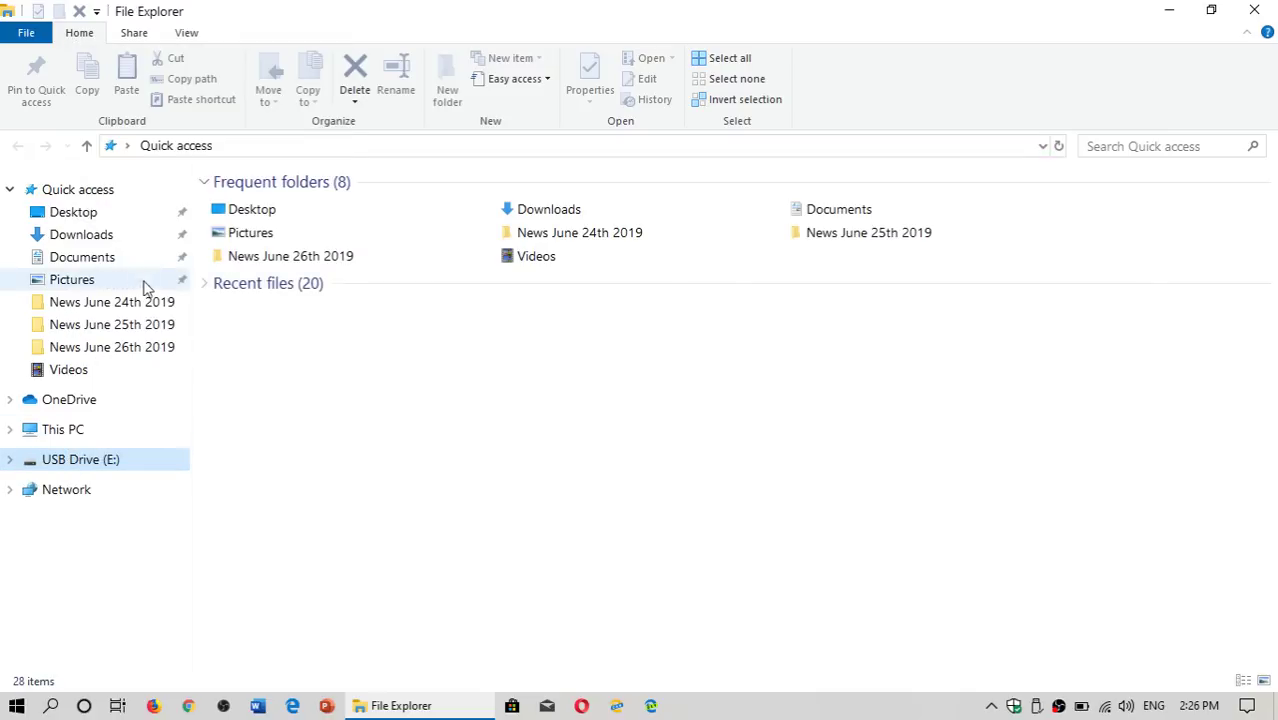
click(138, 500)
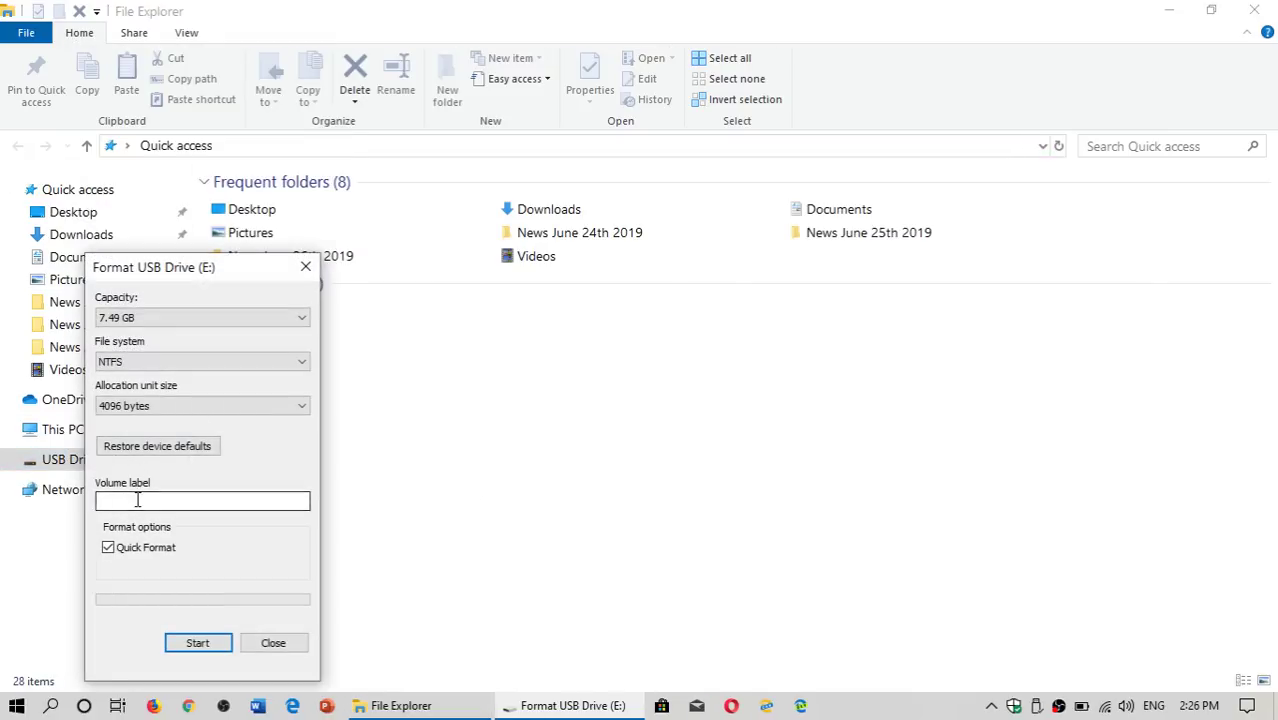
text(usb dri)
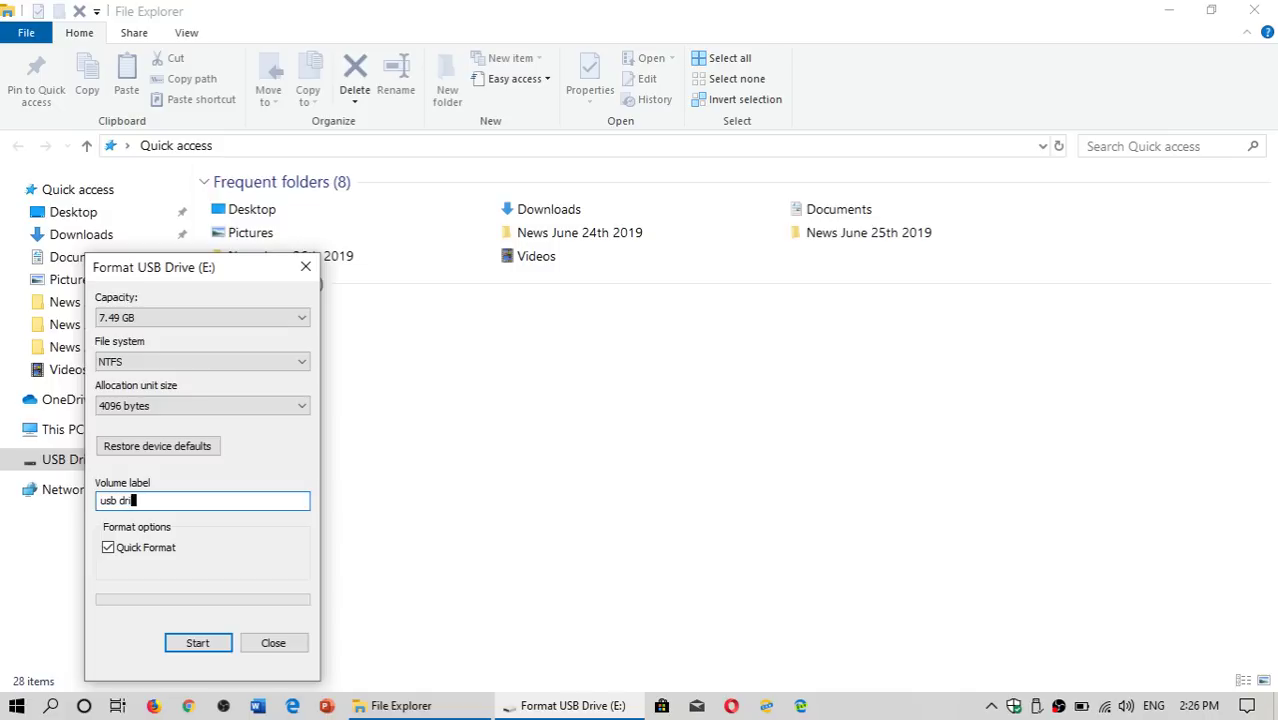
text(ve)
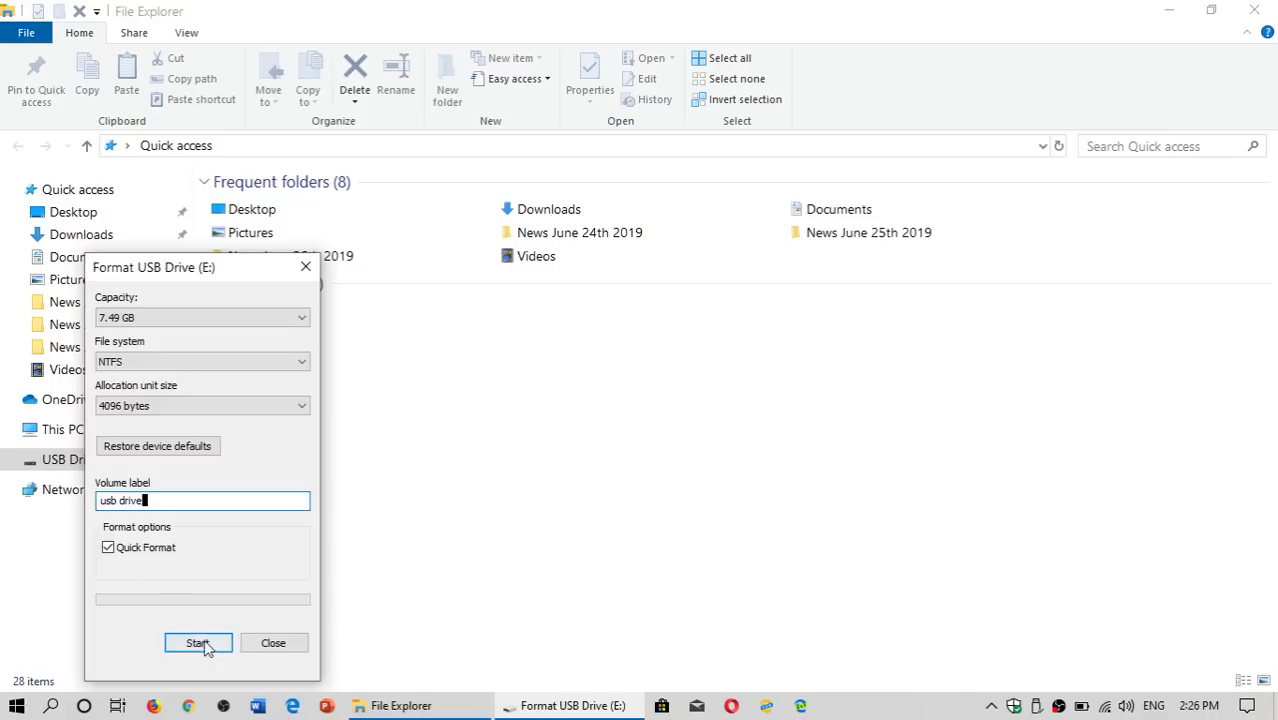
click(205, 645)
click(680, 362)
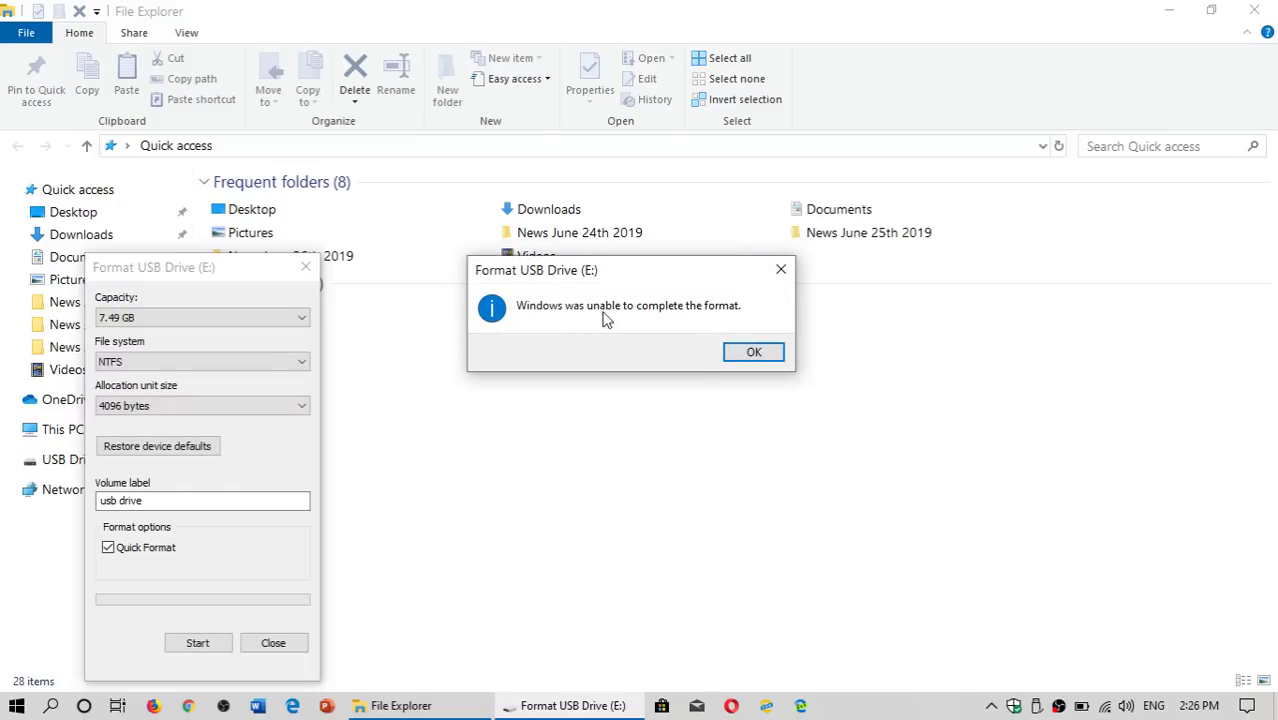
click(780, 270)
click(307, 270)
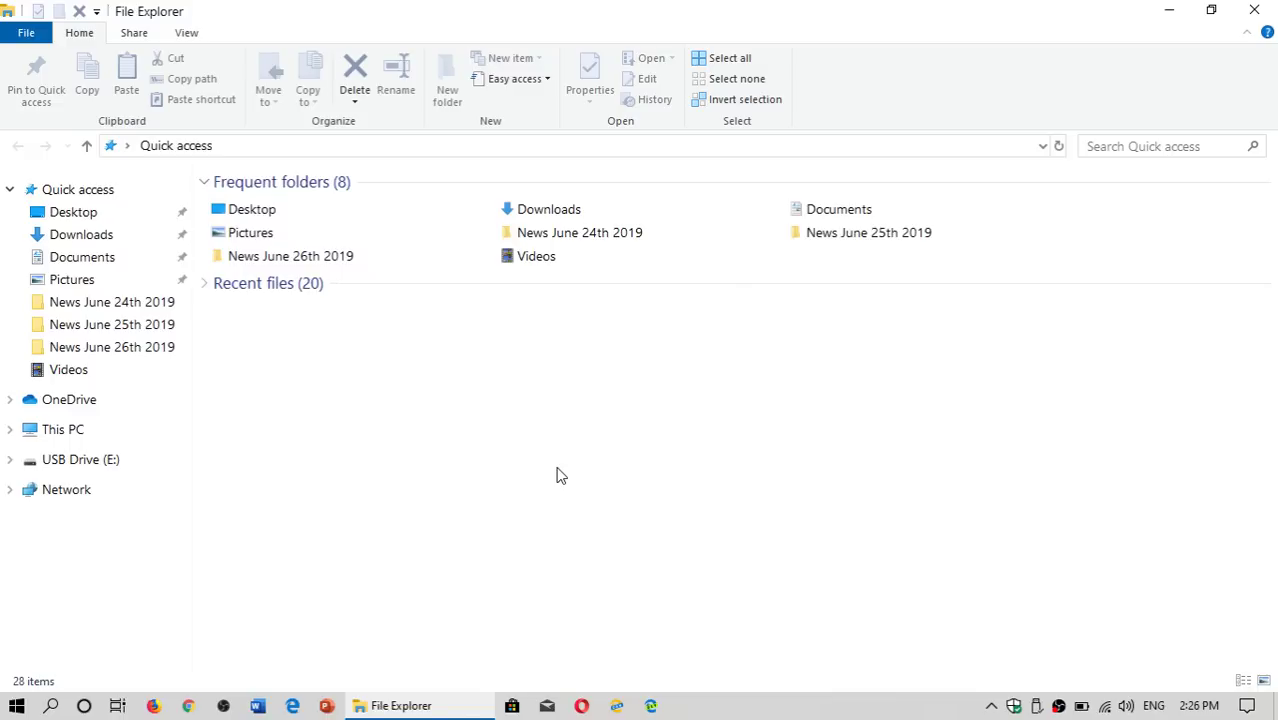
Launch Computer Management via the Manage command on This PC.
drag(558, 468, 82, 402)
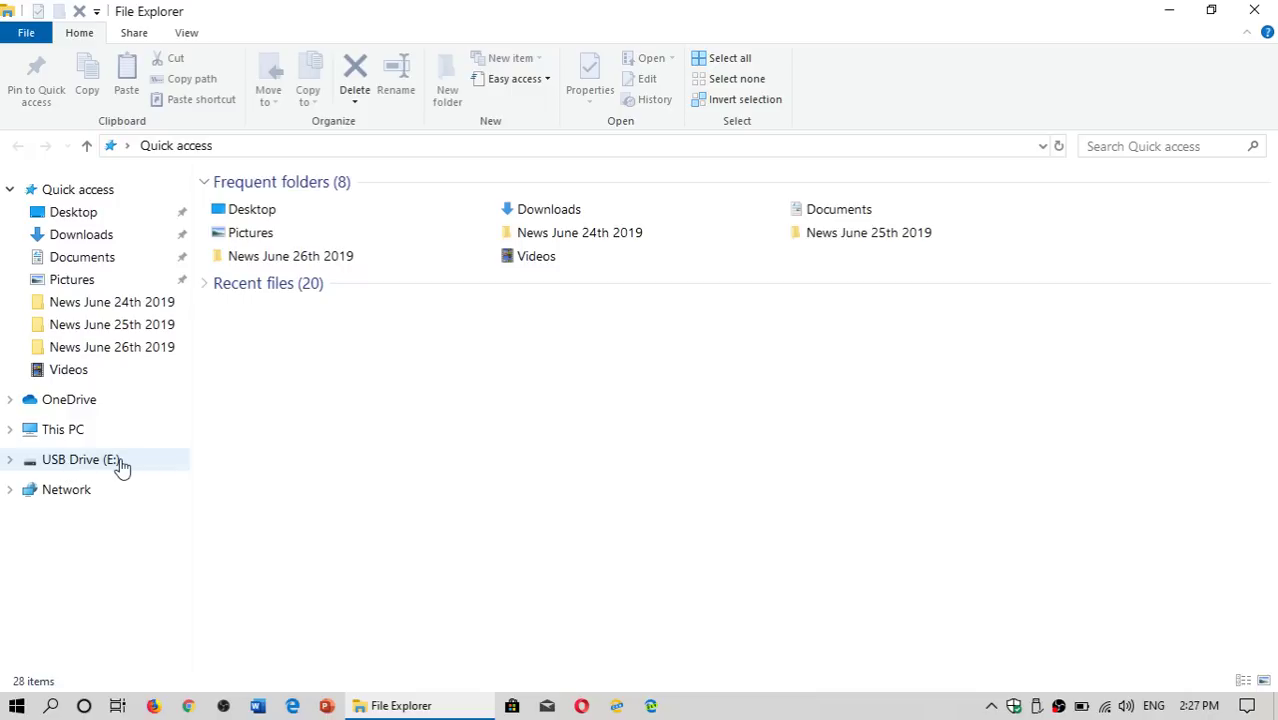
right_click(60, 437)
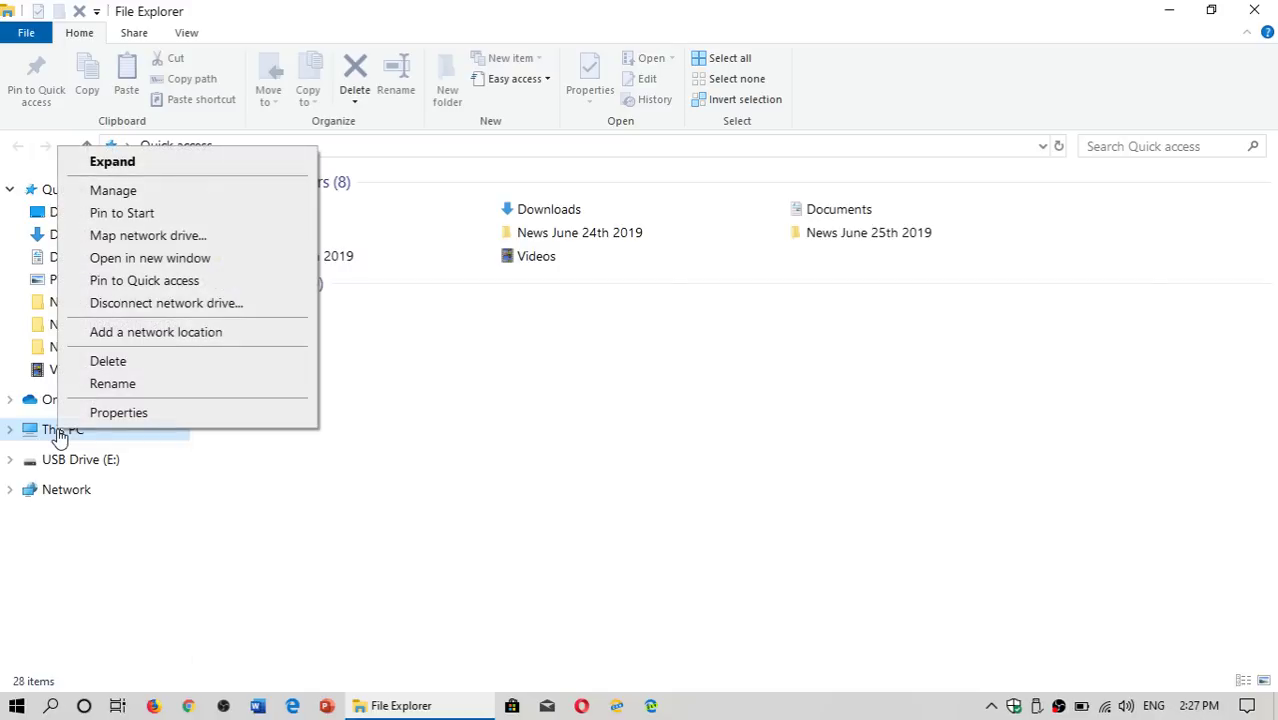
click(157, 196)
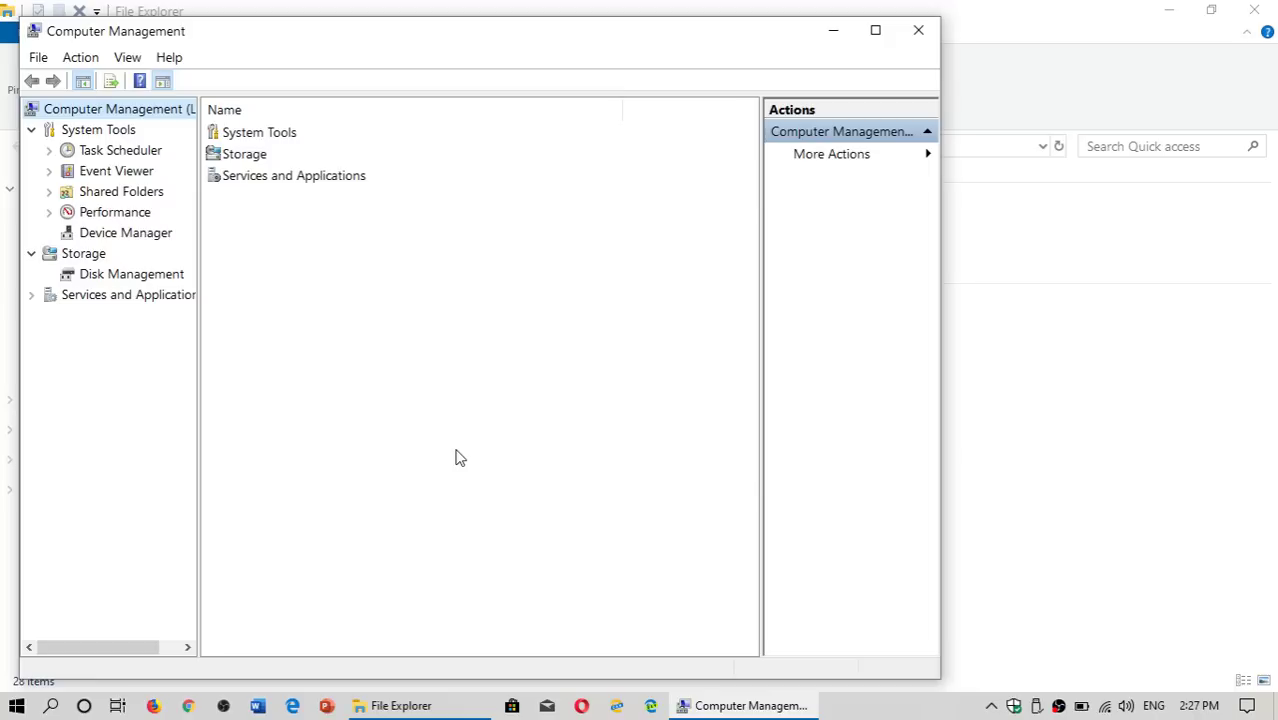
In Storage > Disk Management, delete the RAW E: partition so Disk 1's 7.50 GB is unallocated.
double_click(252, 157)
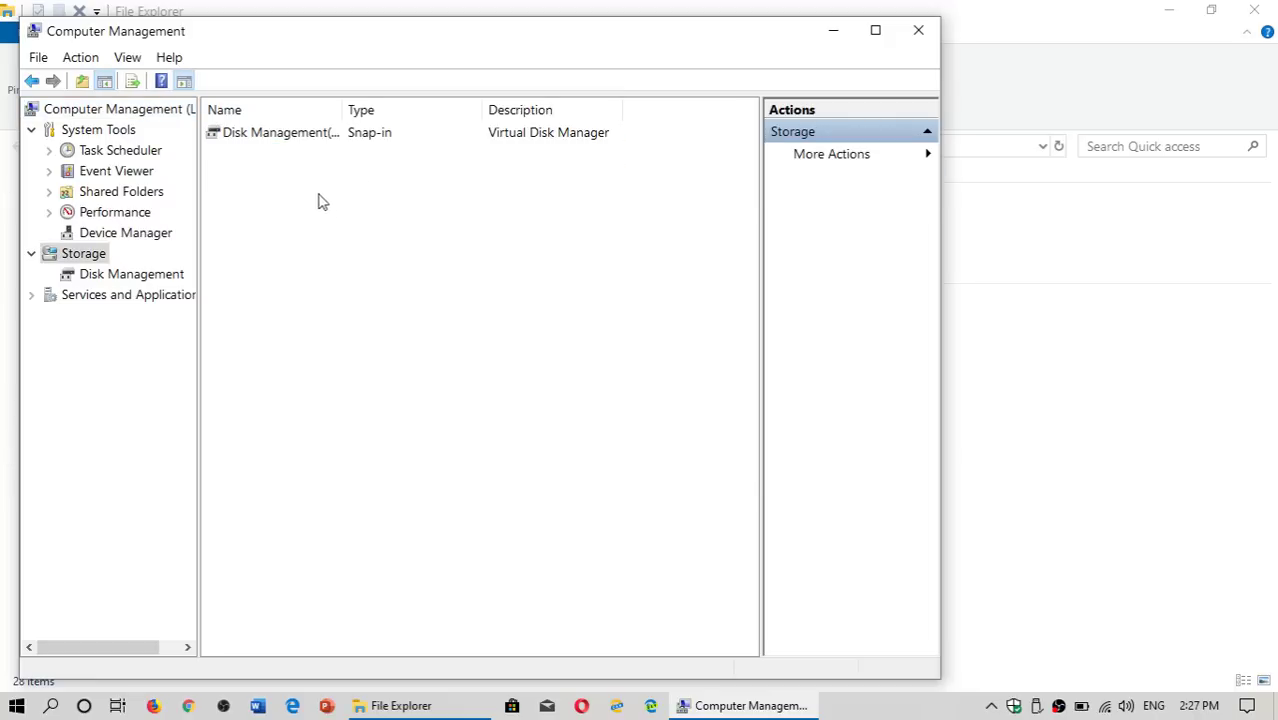
double_click(278, 139)
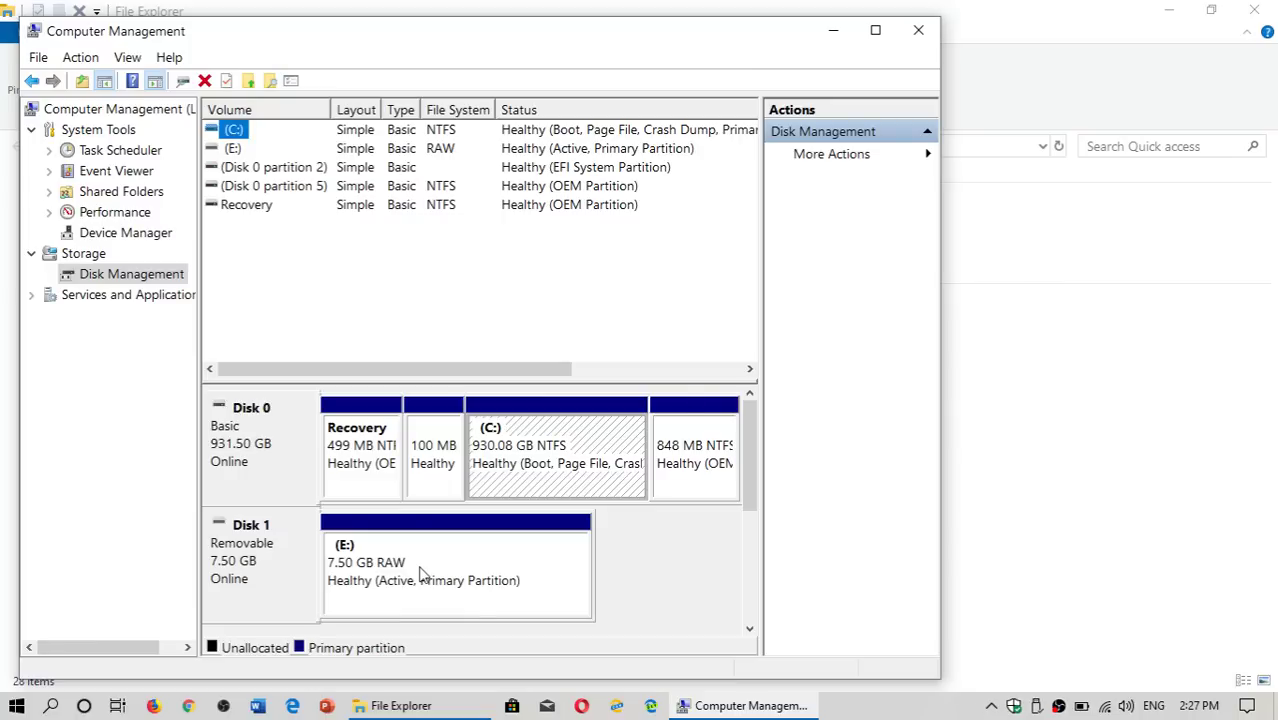
right_click(420, 573)
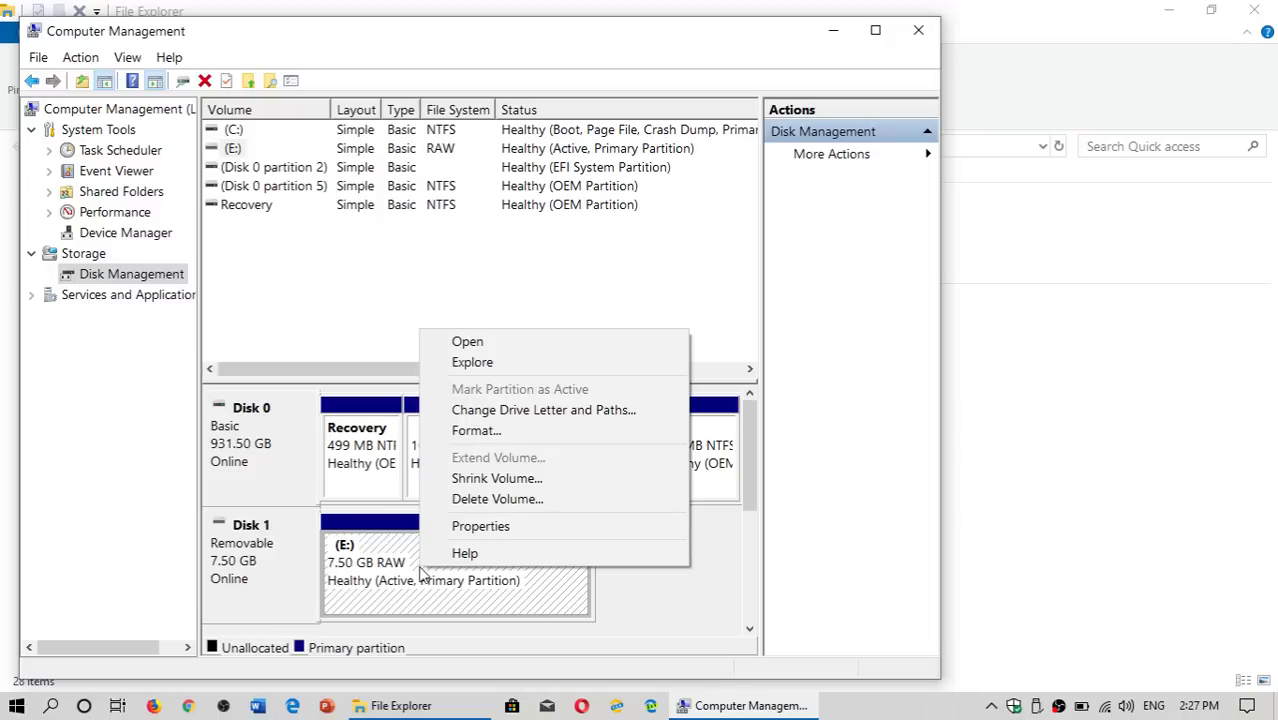
click(493, 506)
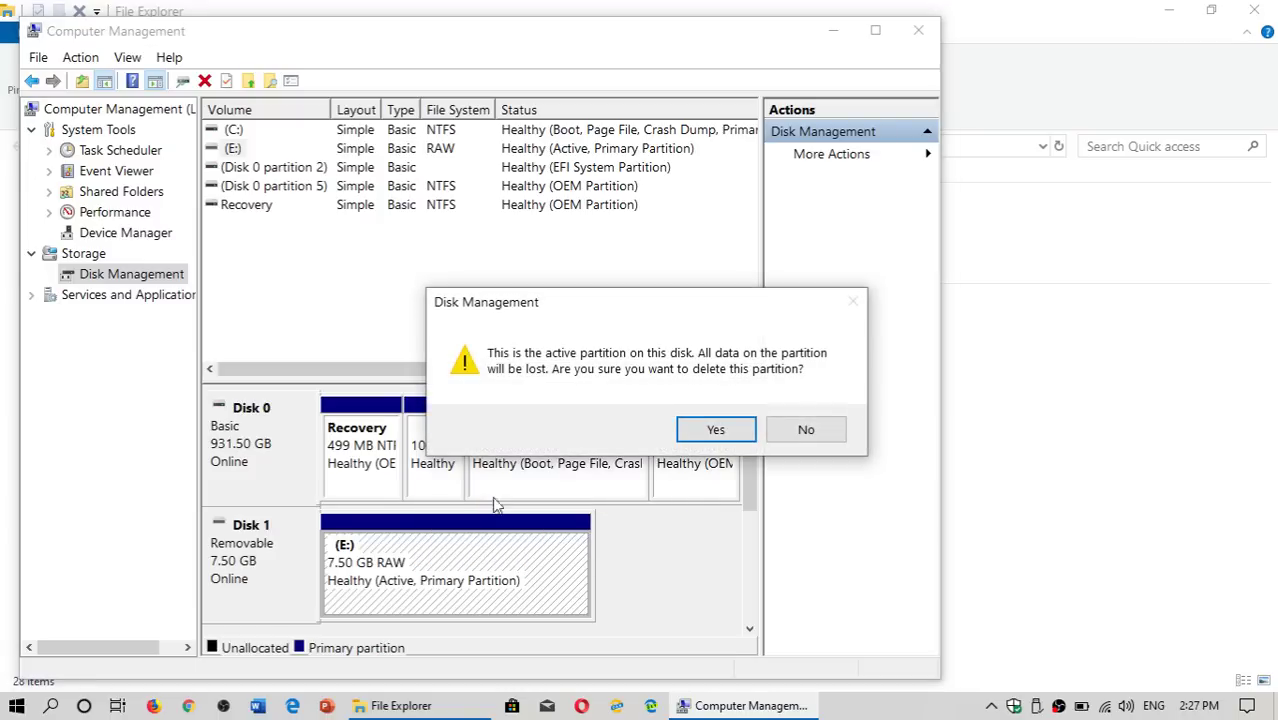
click(716, 429)
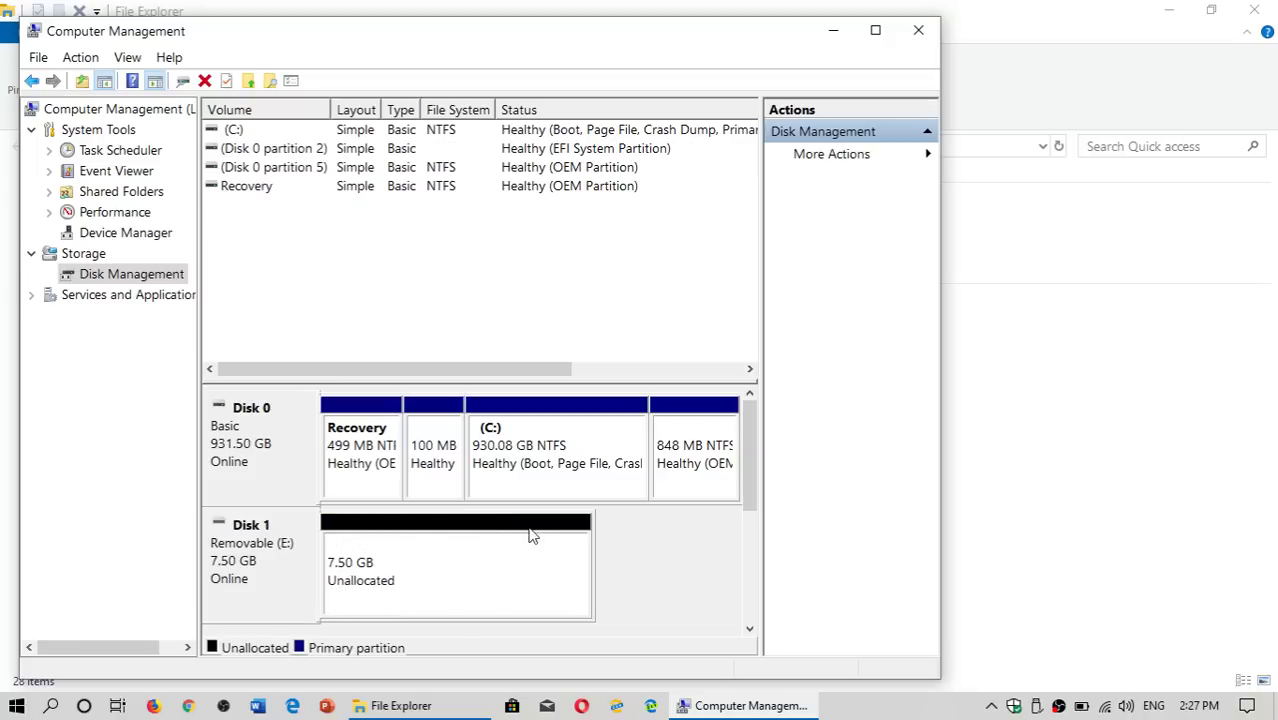
Start a New Simple Volume on Disk 1's unallocated space using the full 7678 MB and drive letter F.
right_click(396, 586)
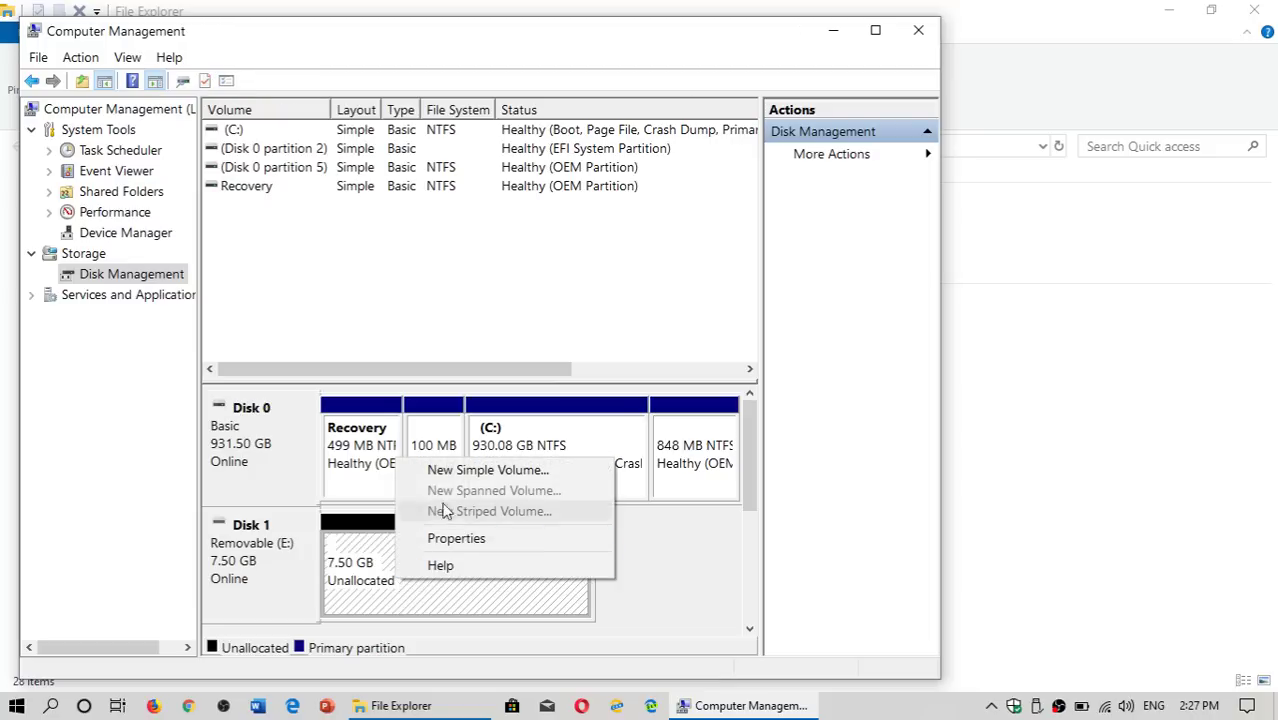
click(474, 478)
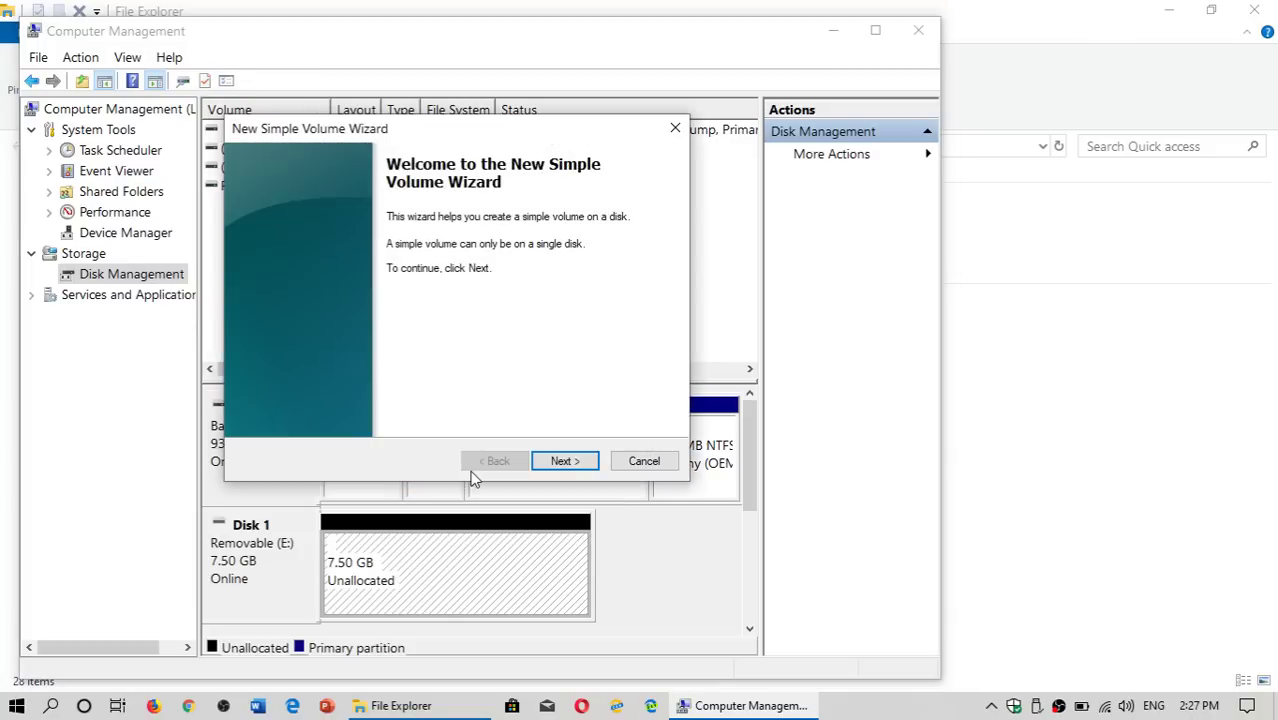
click(576, 466)
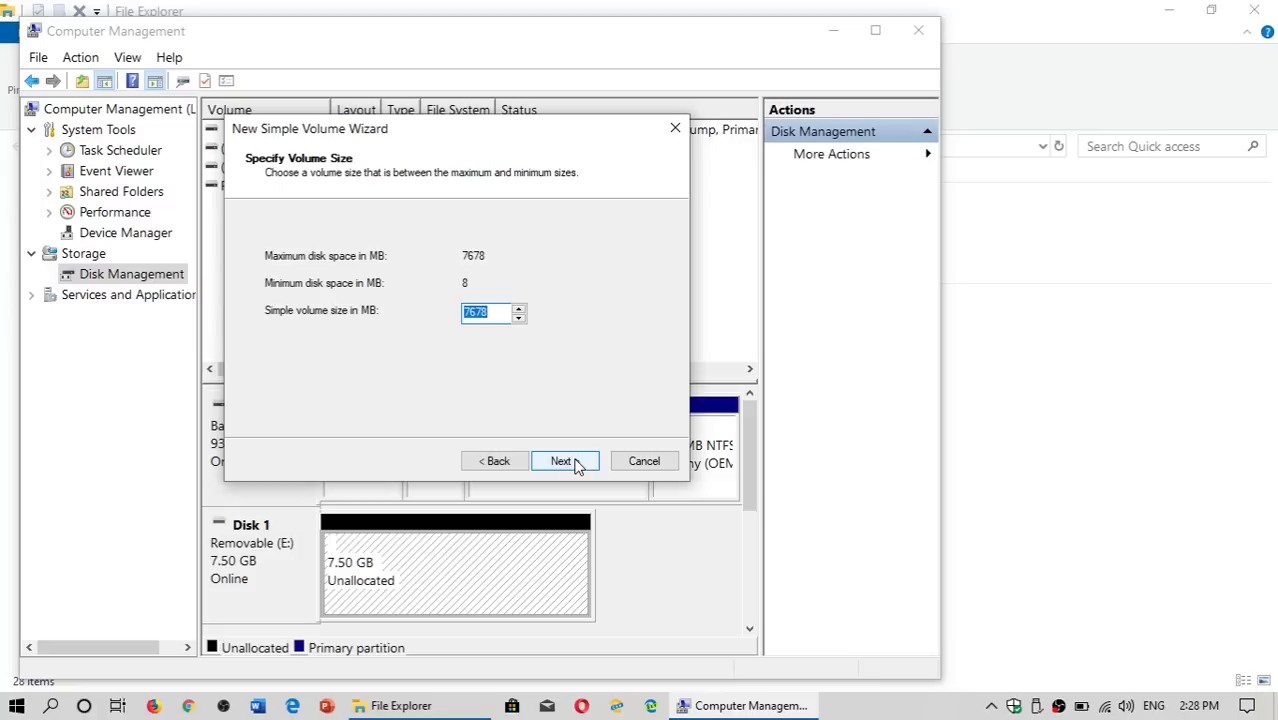
click(576, 466)
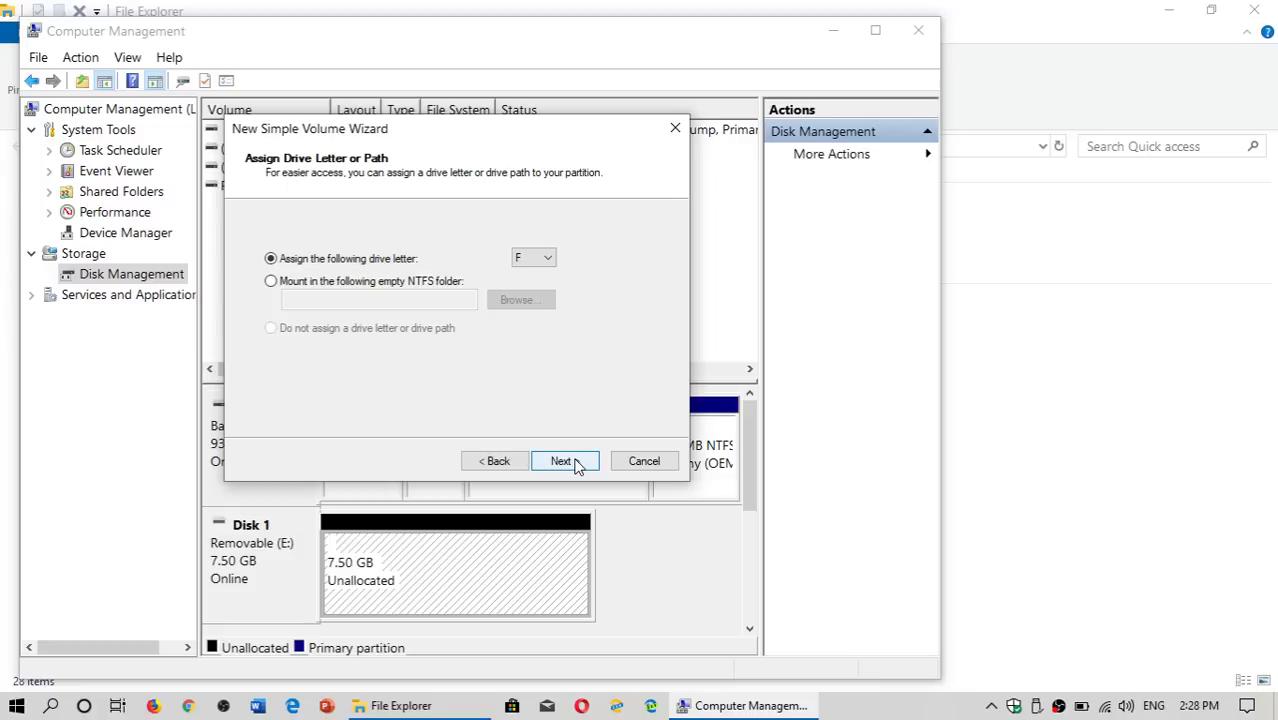
click(548, 260)
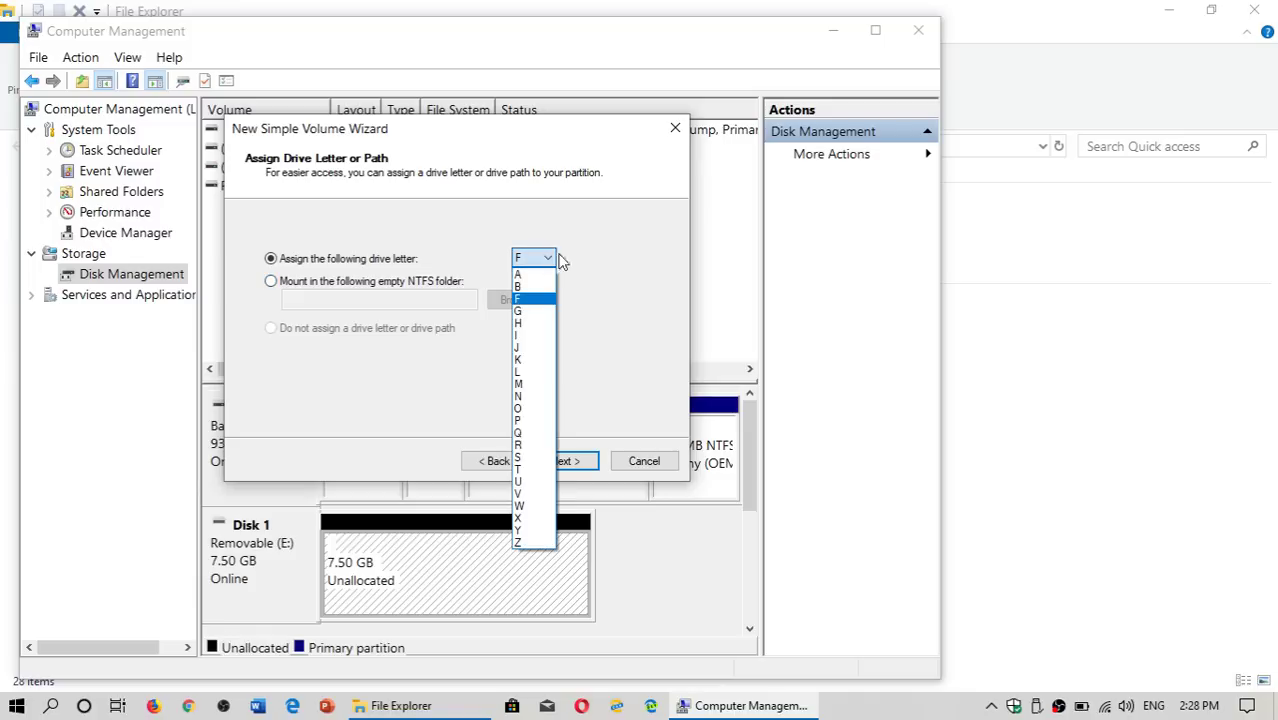
click(593, 263)
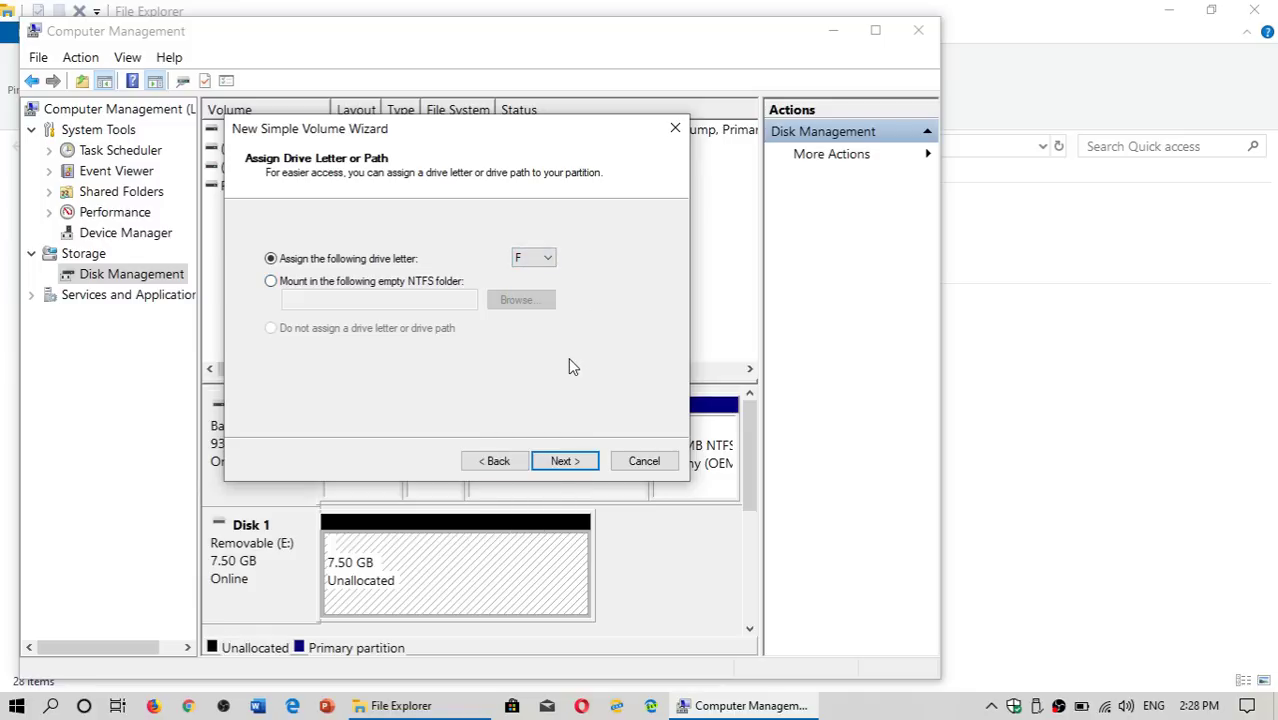
Finish the wizard with FAT32, default allocation unit size, and volume label 'USB Backup'.
click(565, 461)
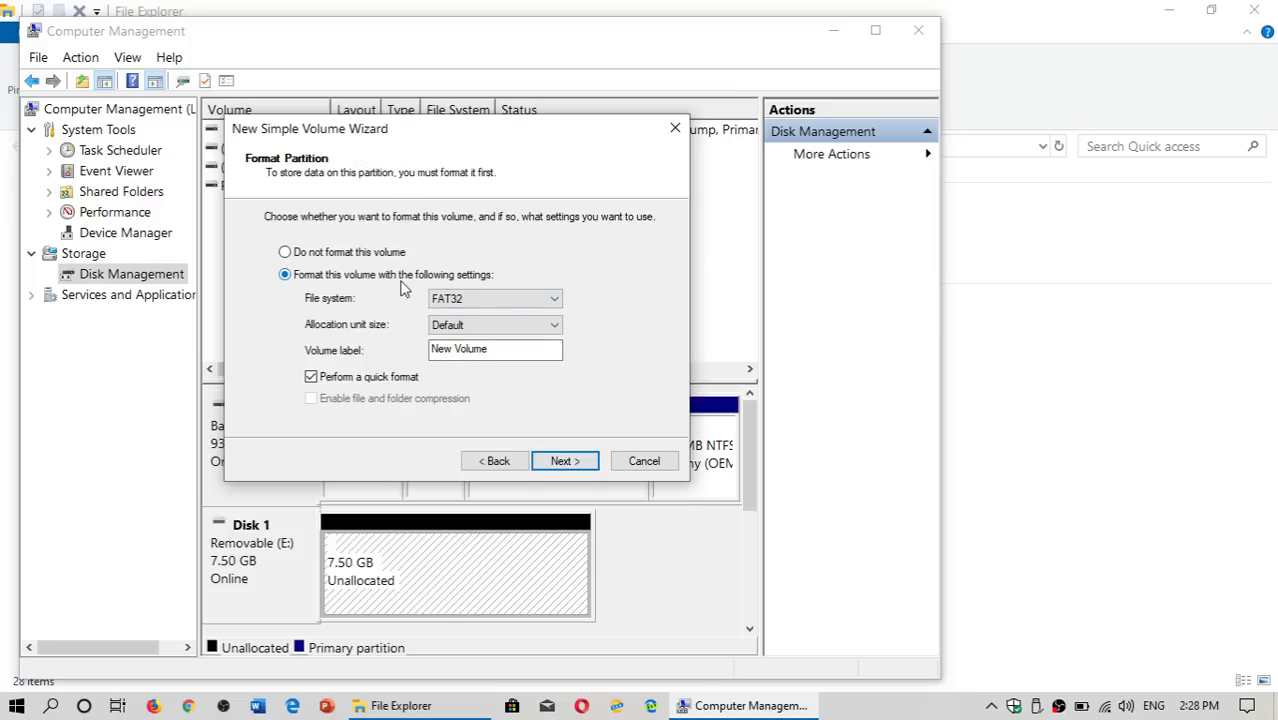
click(505, 303)
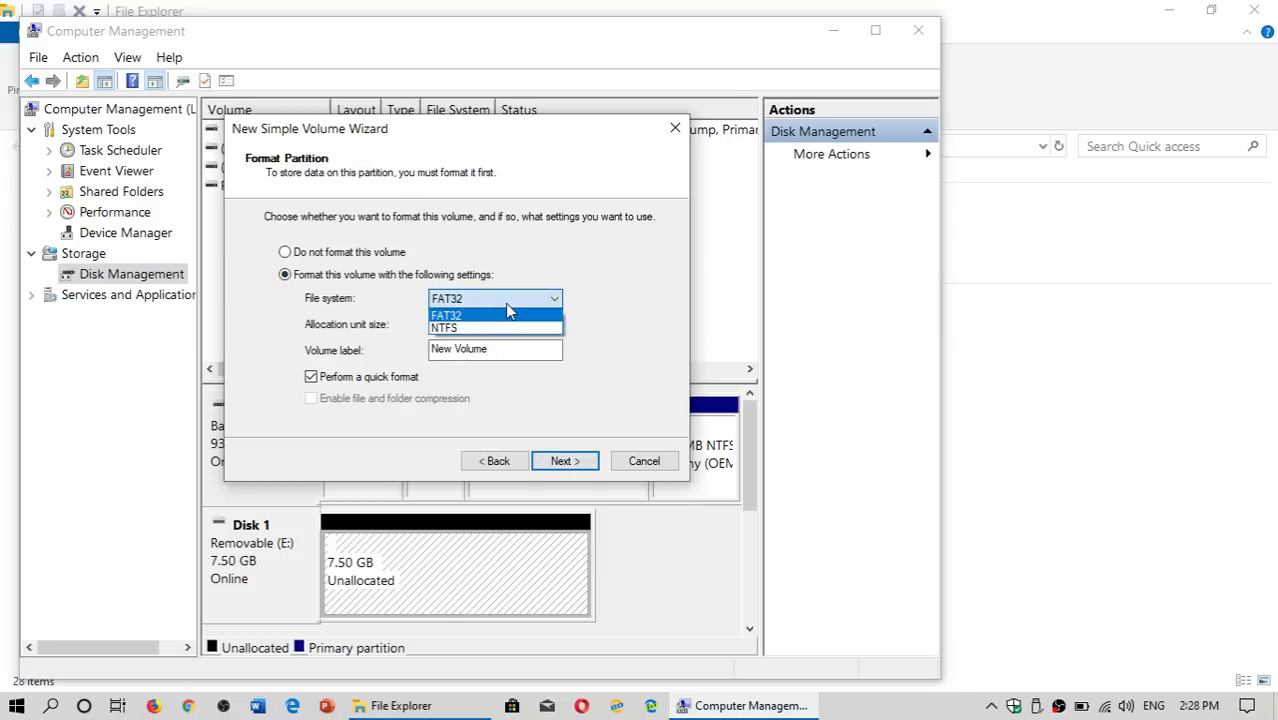
click(559, 280)
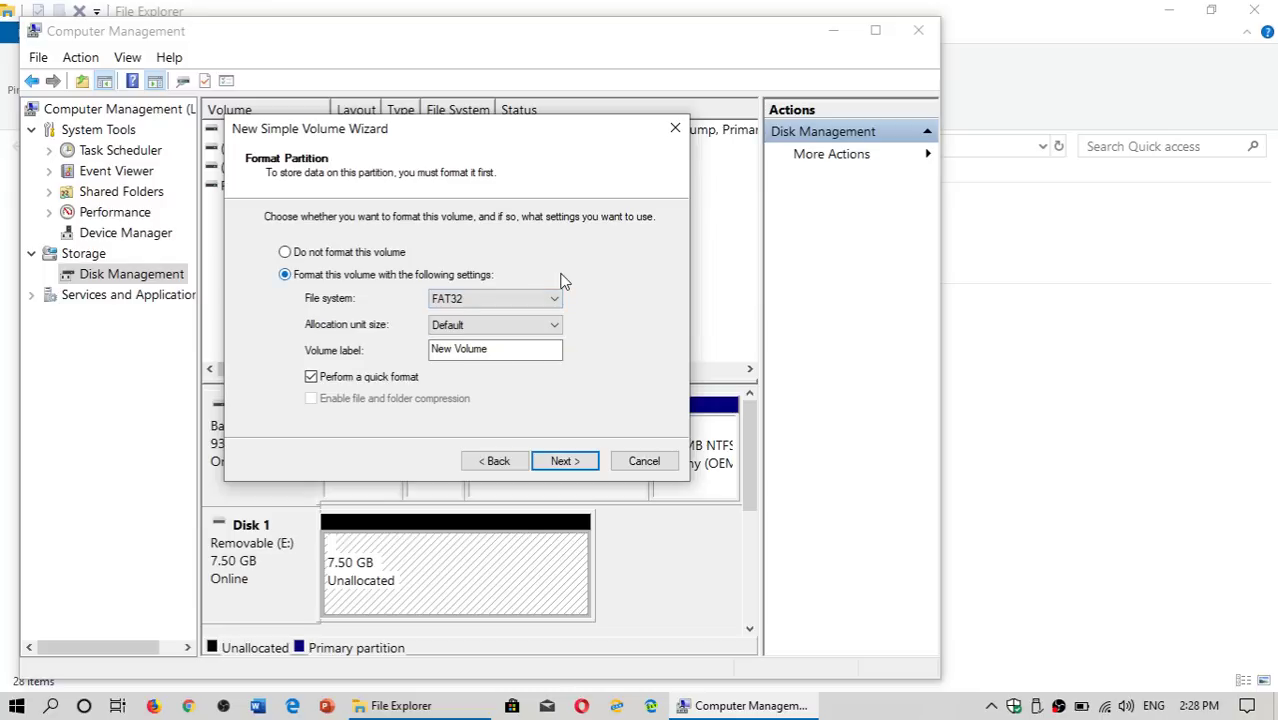
click(507, 330)
click(535, 340)
drag(530, 348, 410, 342)
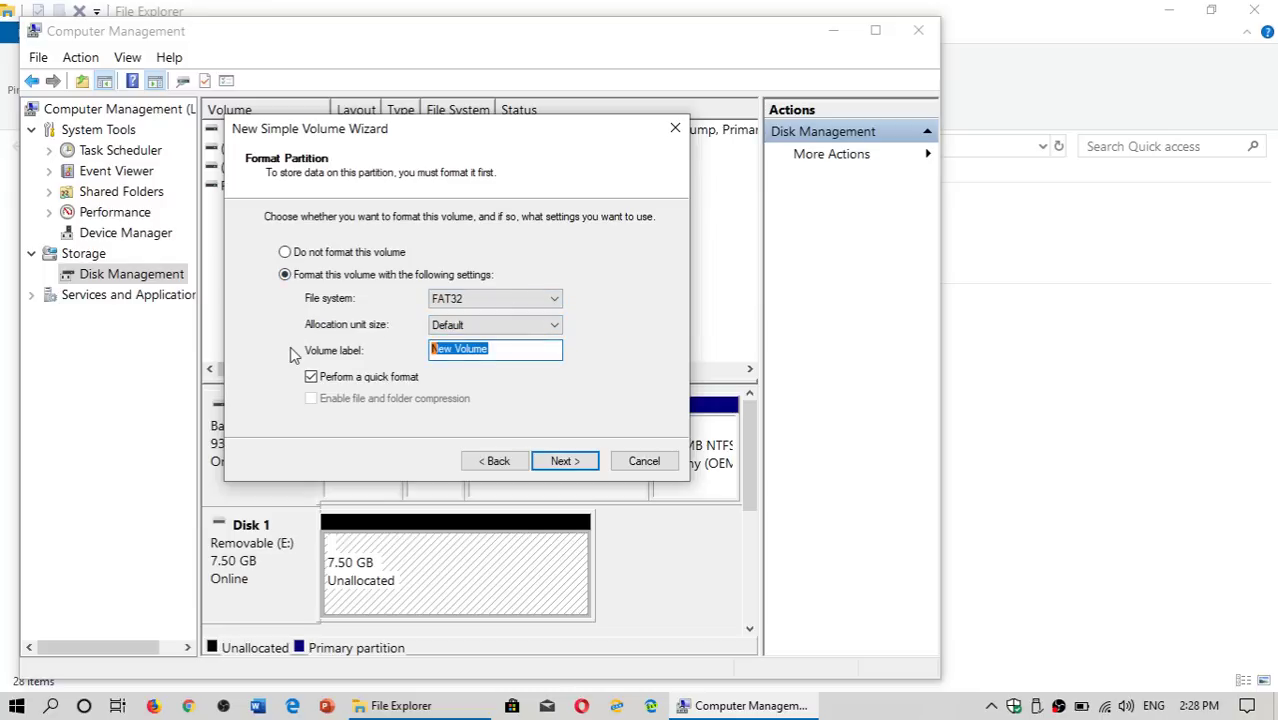
text(USB )
text(Backup)
click(563, 464)
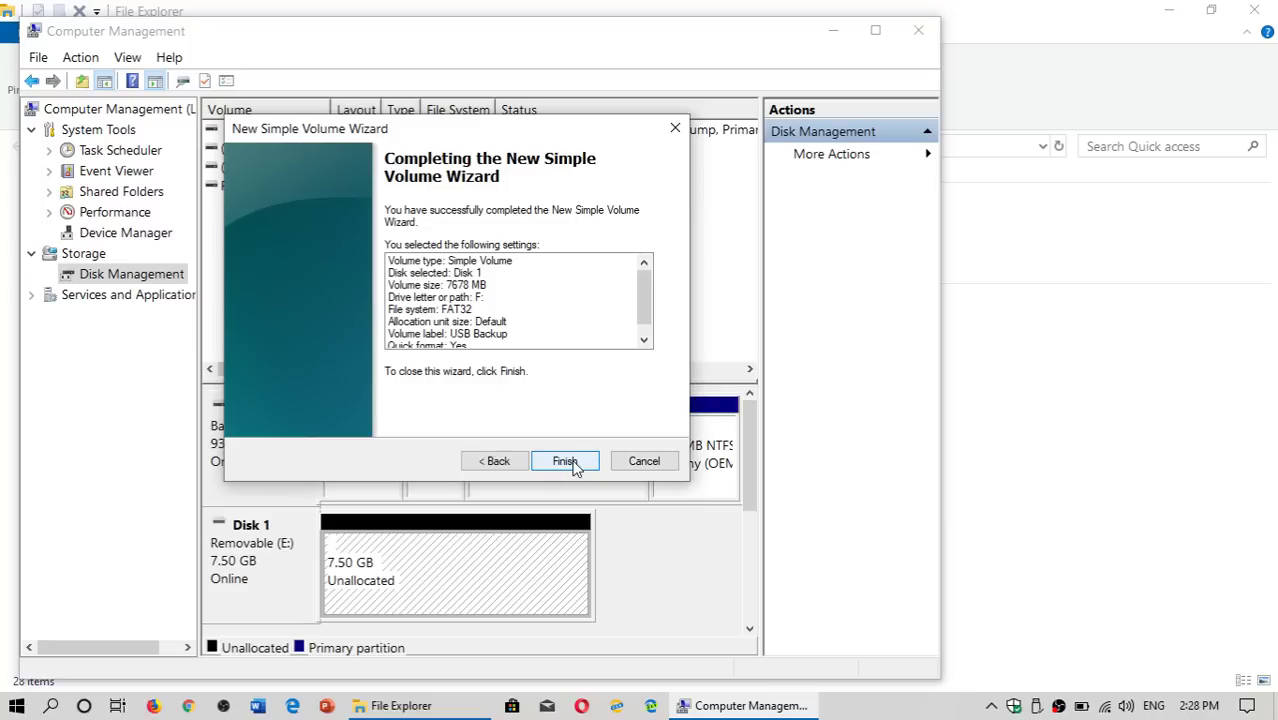
click(565, 462)
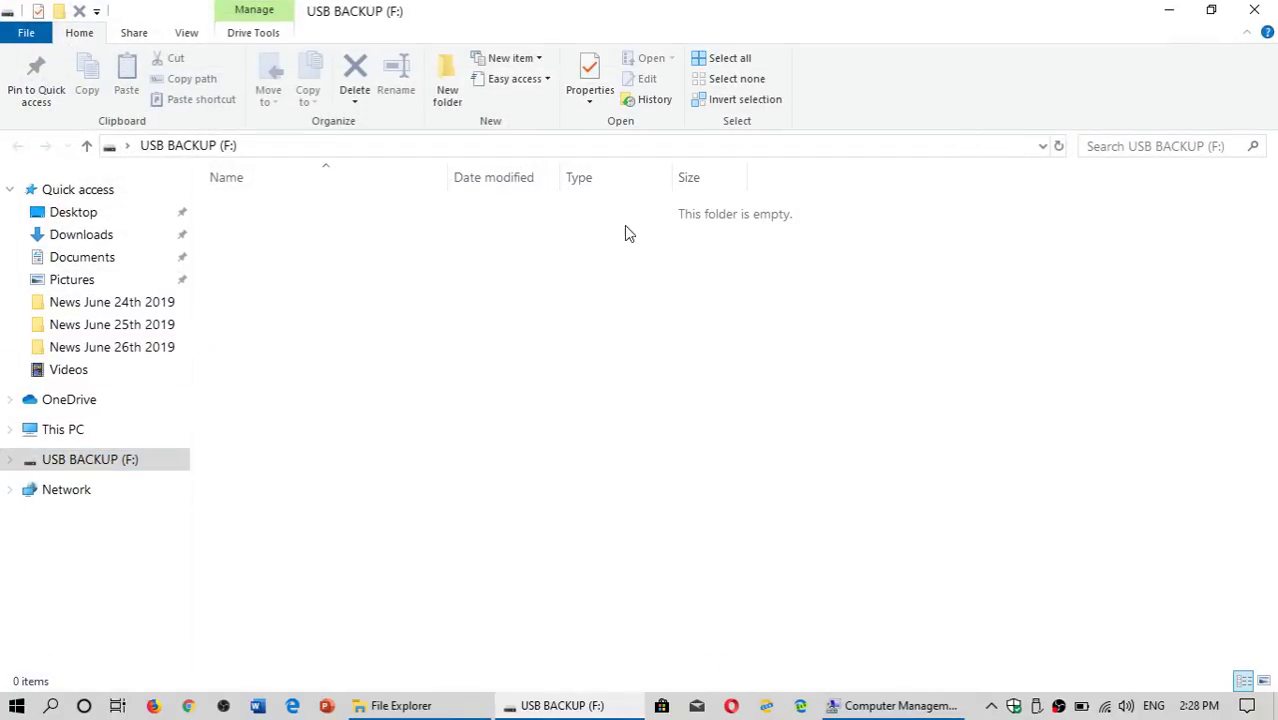
Close the USB BACKUP (F:) Explorer window and Computer Management.
click(1265, 9)
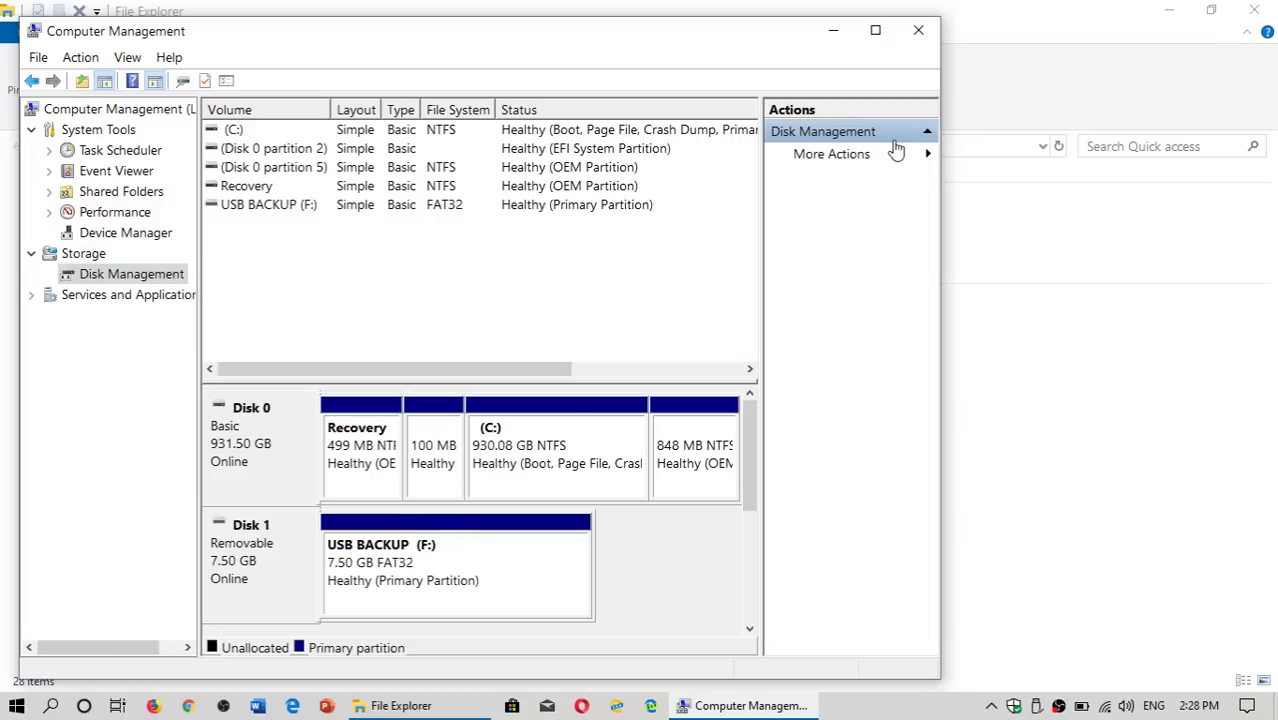
click(922, 36)
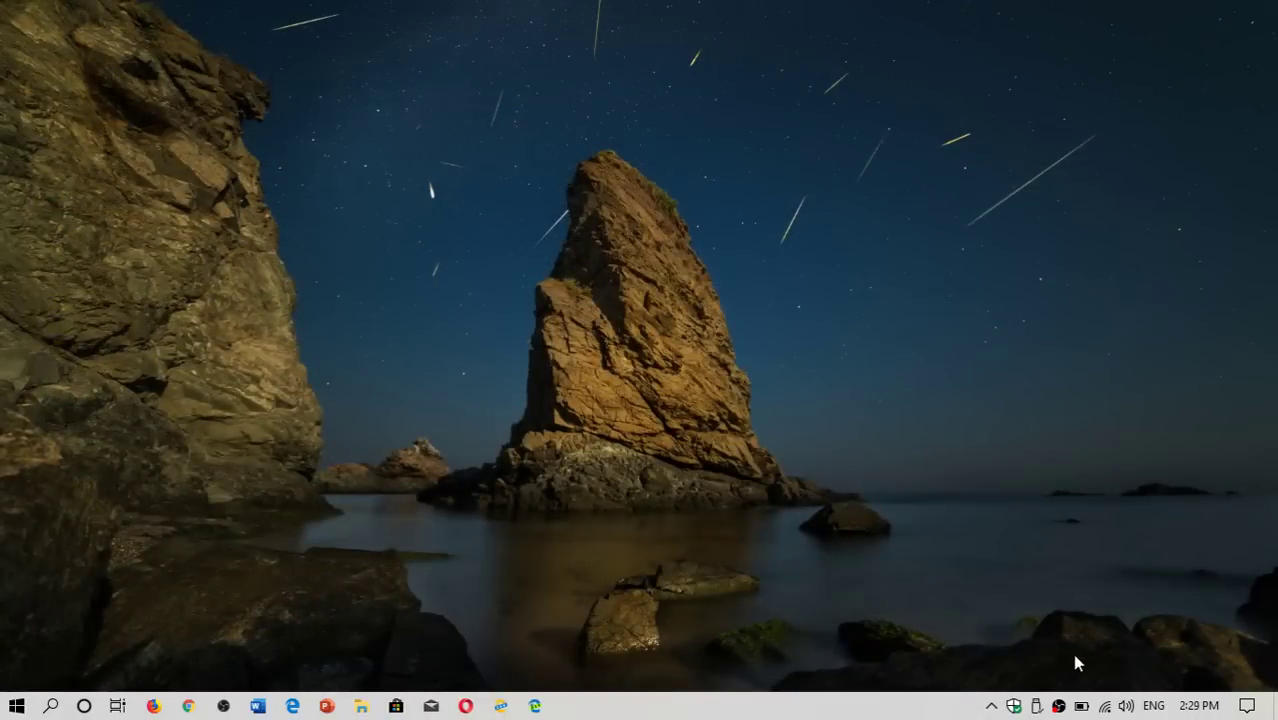
Eject the USB BACKUP (F:) mass storage device from the Safely Remove Hardware tray icon.
click(1040, 709)
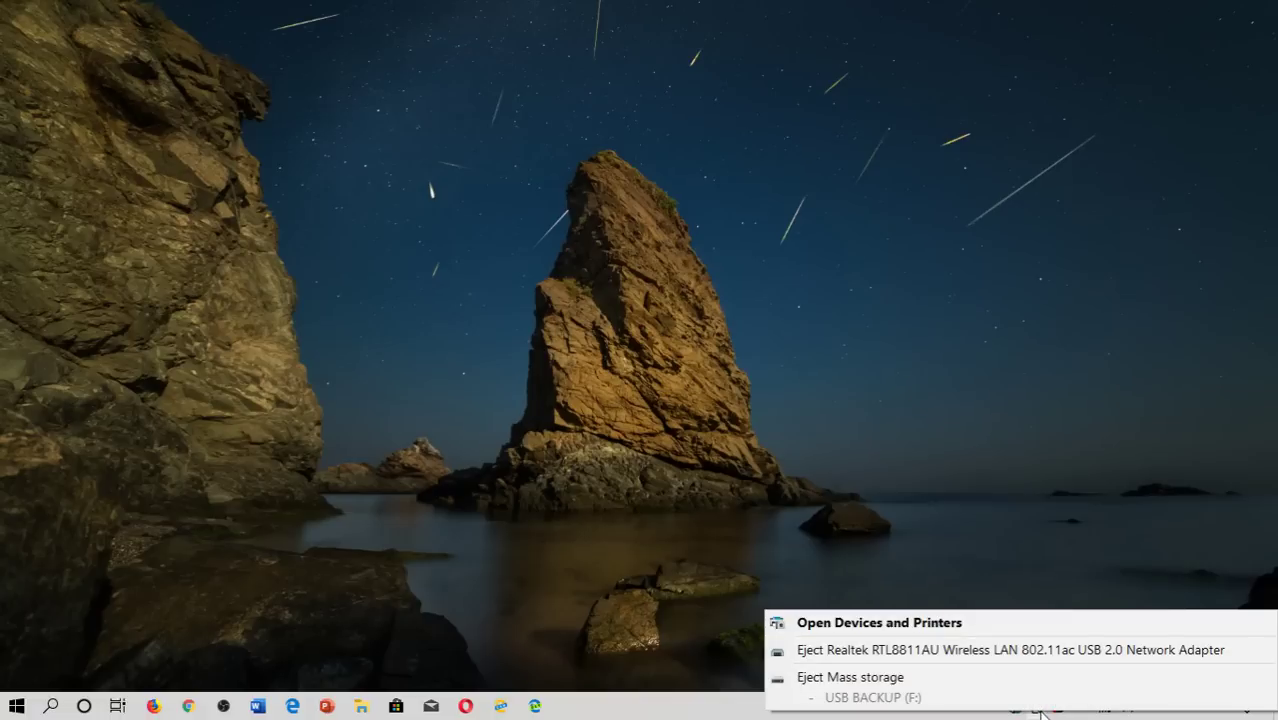
click(885, 678)
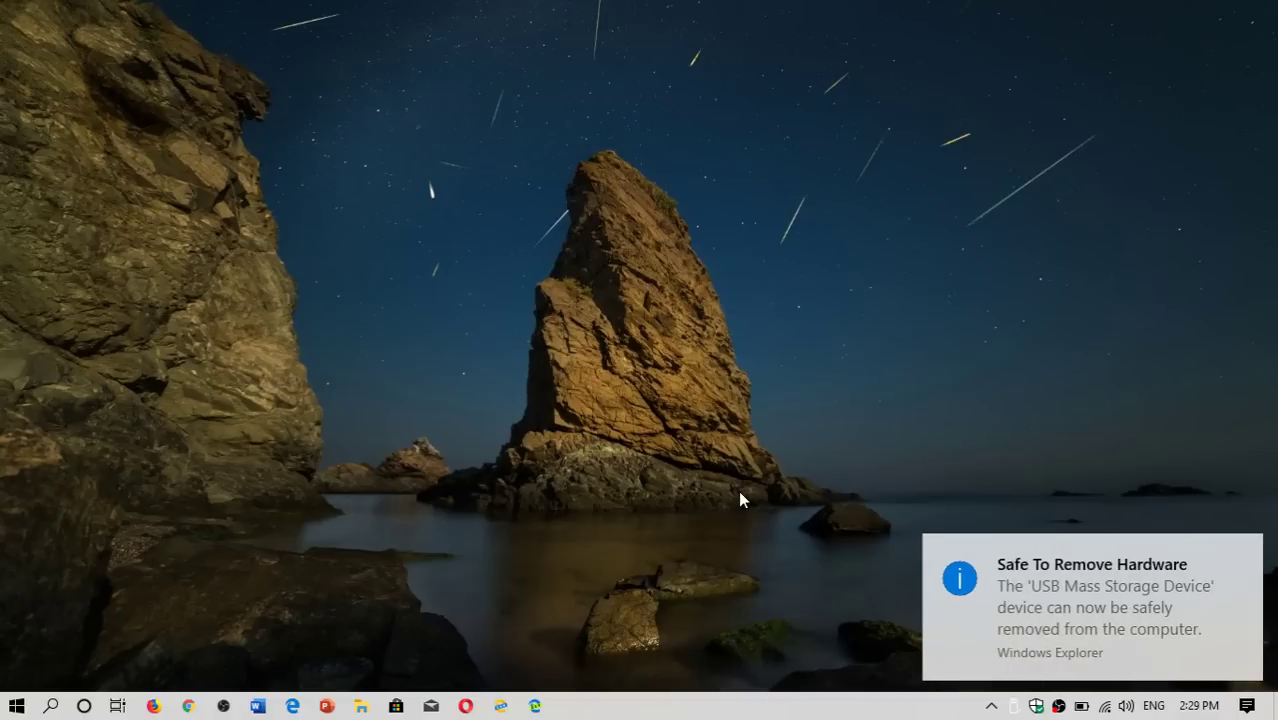